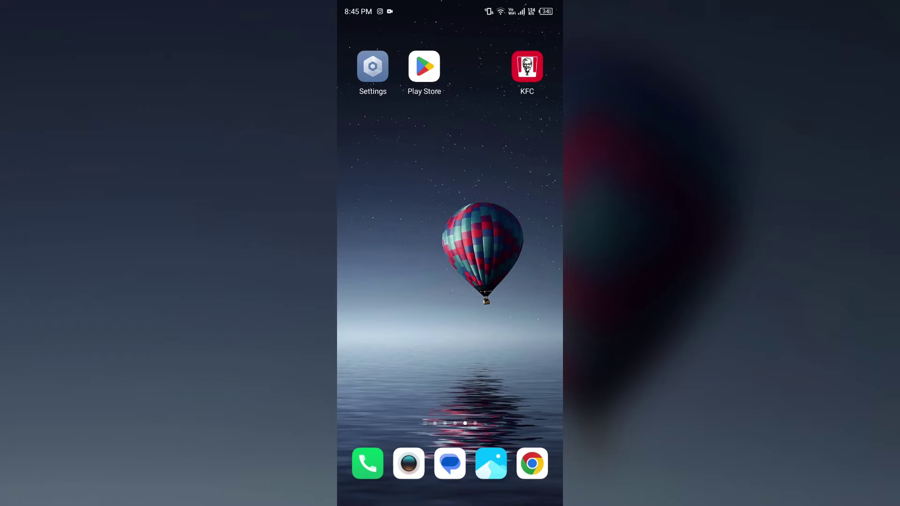
Step: Open Chrome and load payments.google.com from the 'pay' suggestion to show past Play purchases
click(532, 463)
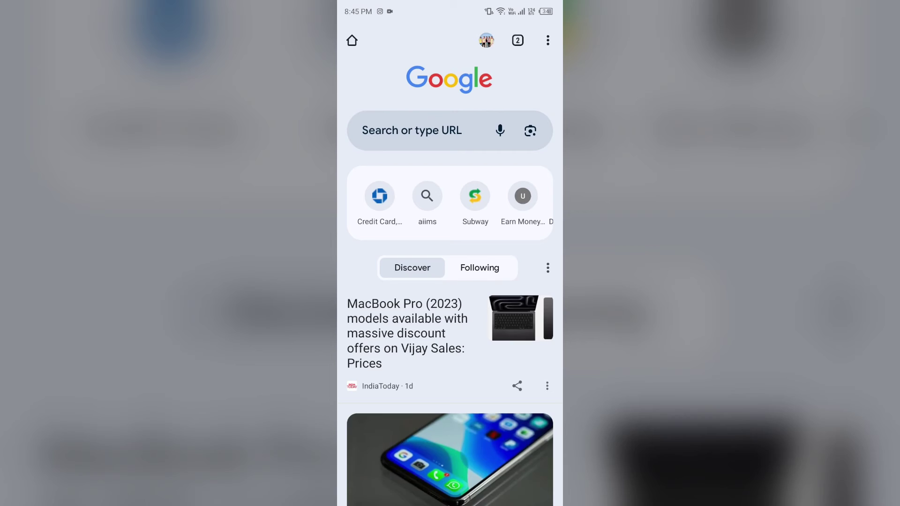
click(412, 130)
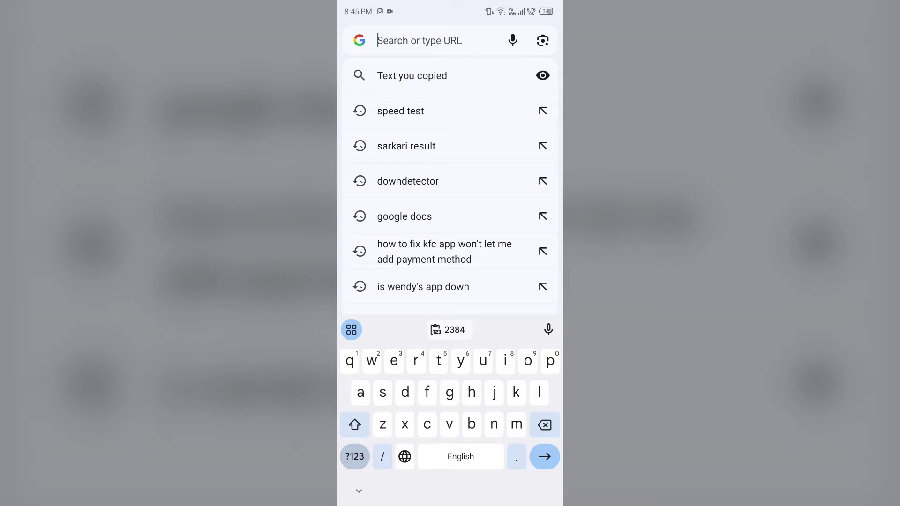
text(pay)
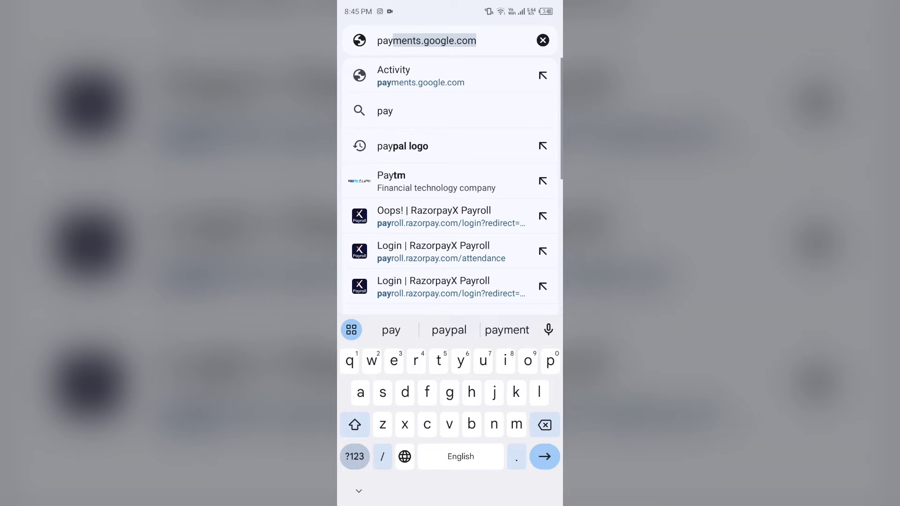
key(Return)
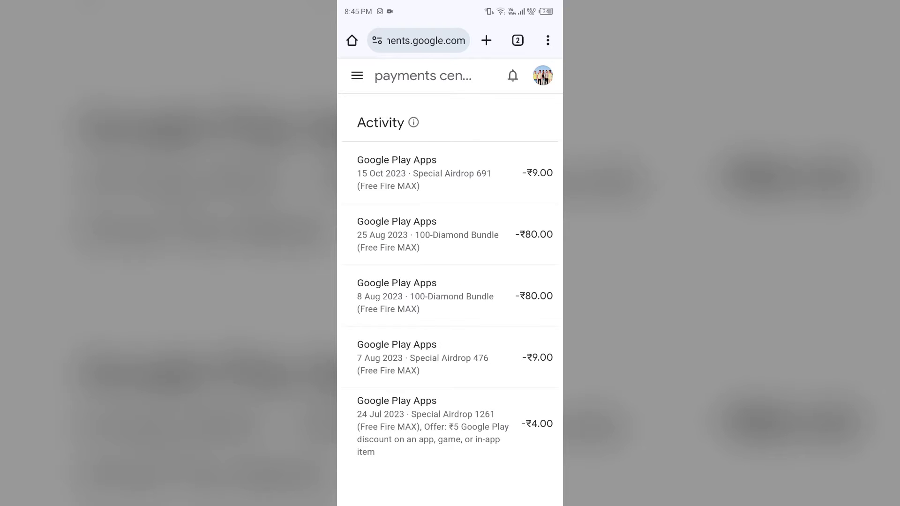
Step: Remove the UPI: GPay payment method under Payment methods, then return home
click(356, 76)
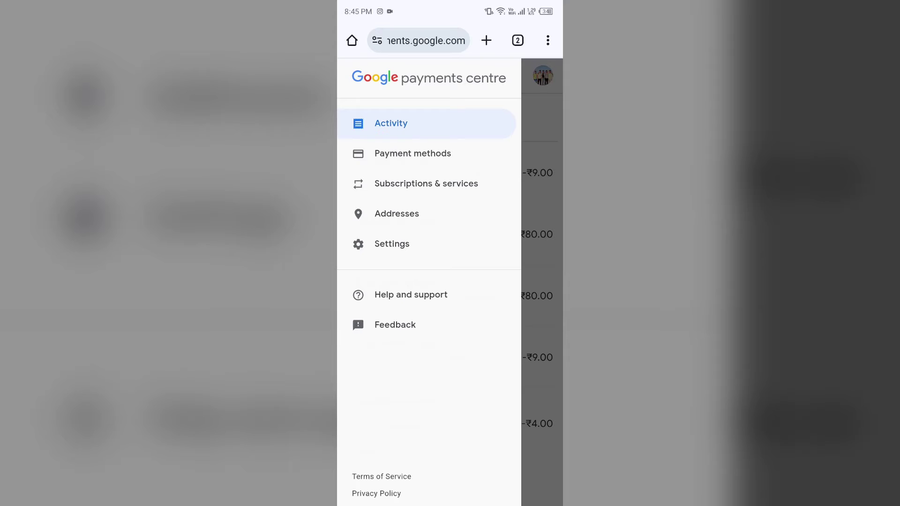
click(539, 325)
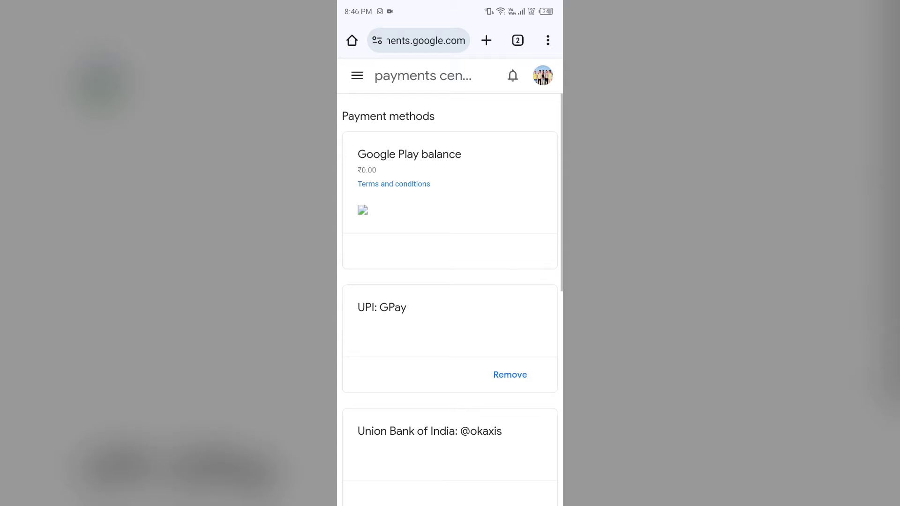
scroll(502, 443, down, 2)
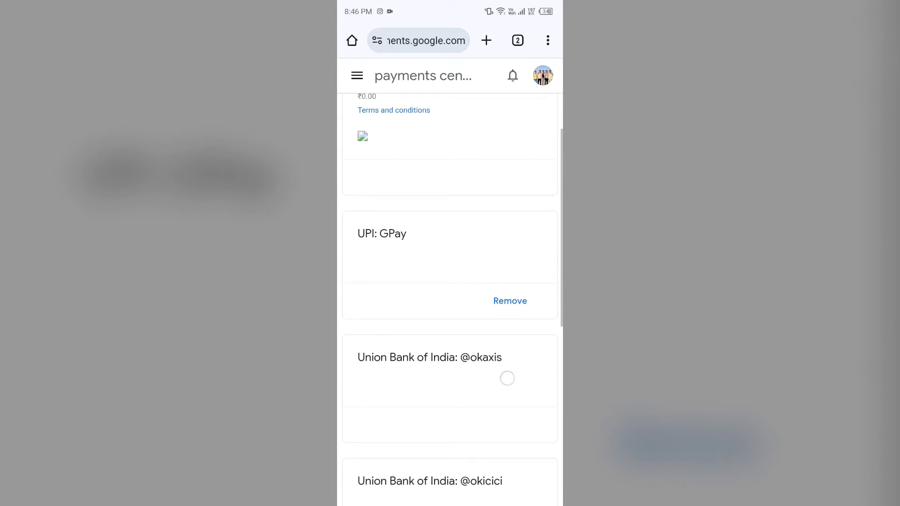
scroll(507, 378, up, 2)
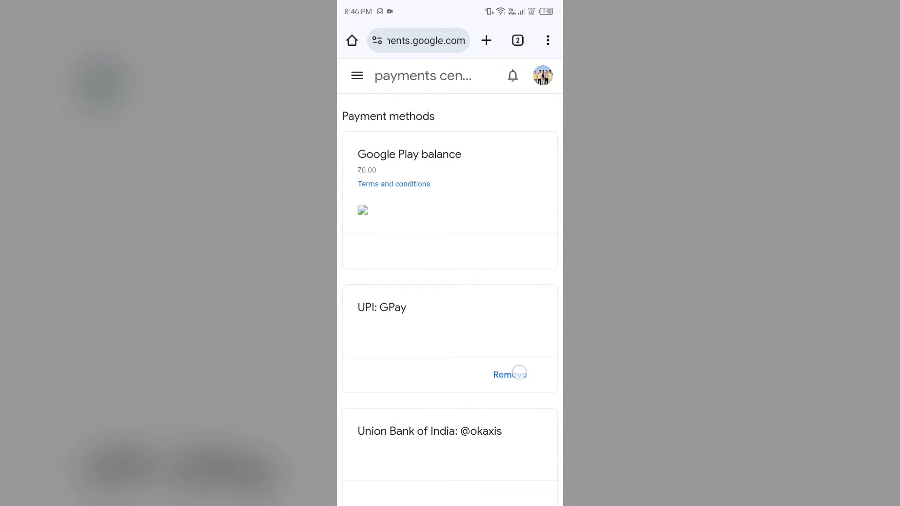
click(519, 374)
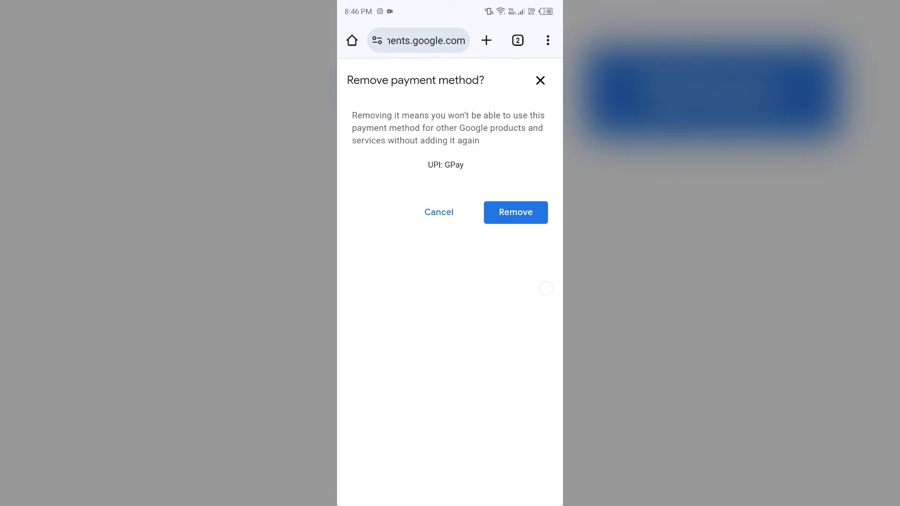
click(515, 212)
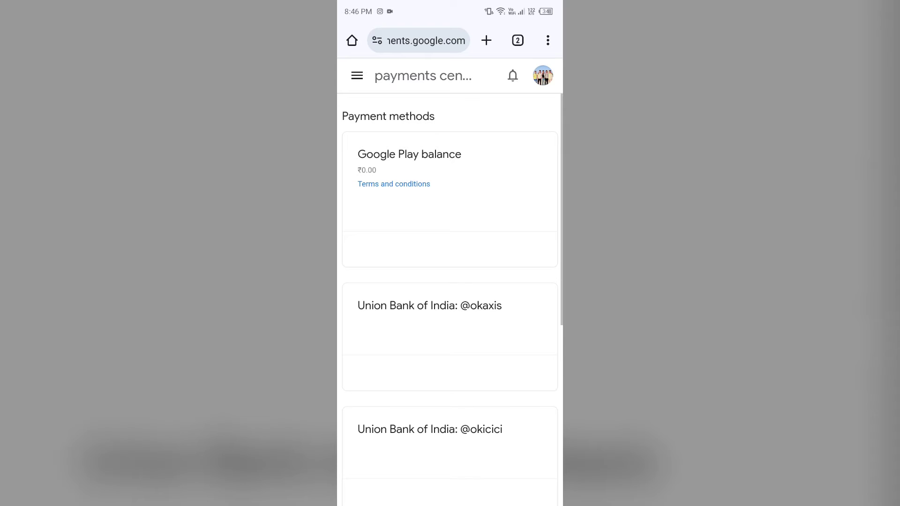
drag(450, 501, 450, 329)
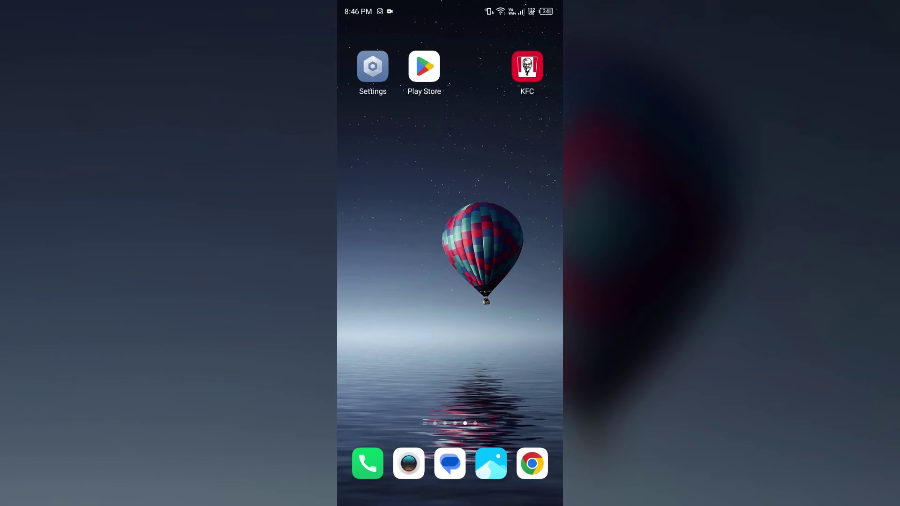
click(543, 324)
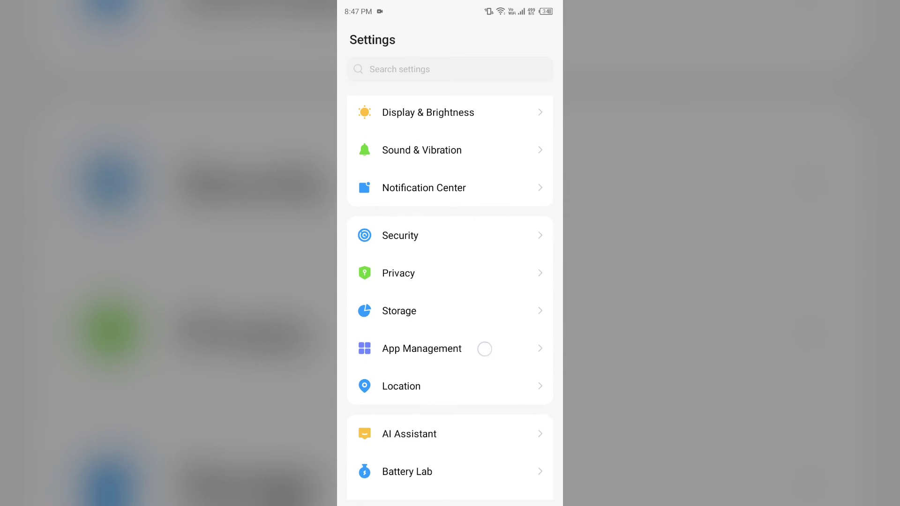
Step: Find KFC under App Management, clear its storage cache to 0 B, then go home
click(362, 107)
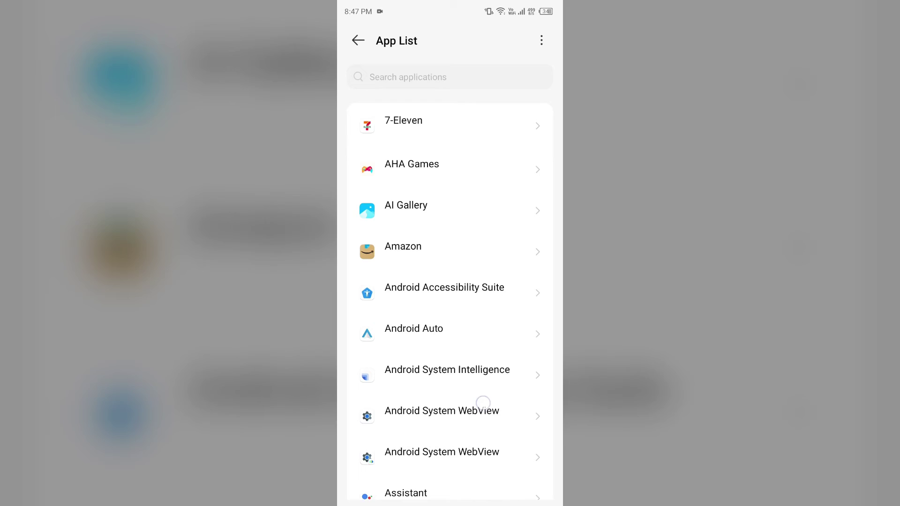
scroll(450, 281, down, 5)
scroll(450, 281, down, 5)
scroll(450, 281, down, 5)
scroll(450, 281, down, 2)
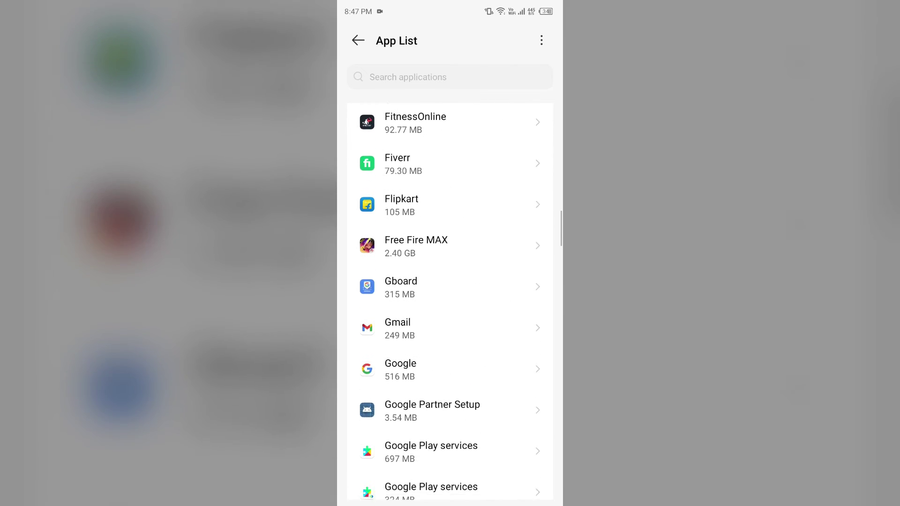
scroll(450, 282, down, 4)
scroll(450, 281, down, 3)
scroll(450, 282, down, 2)
click(473, 389)
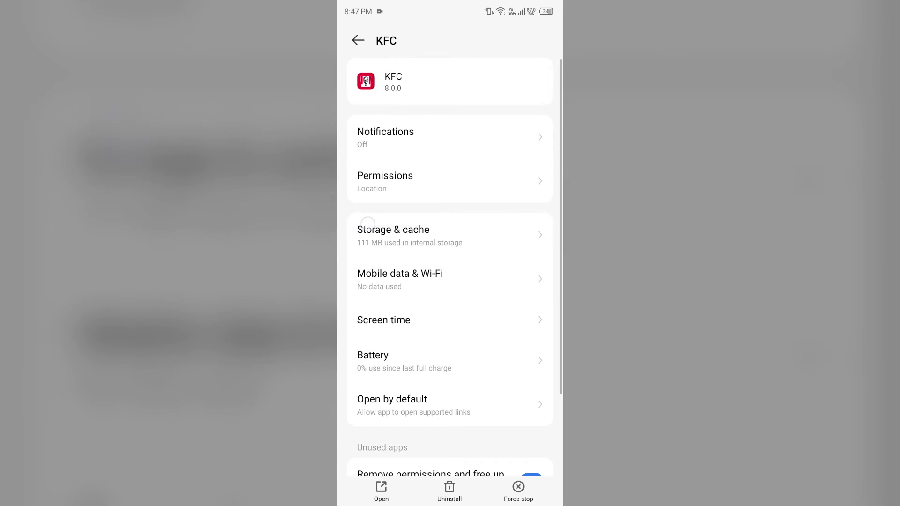
click(393, 234)
click(501, 485)
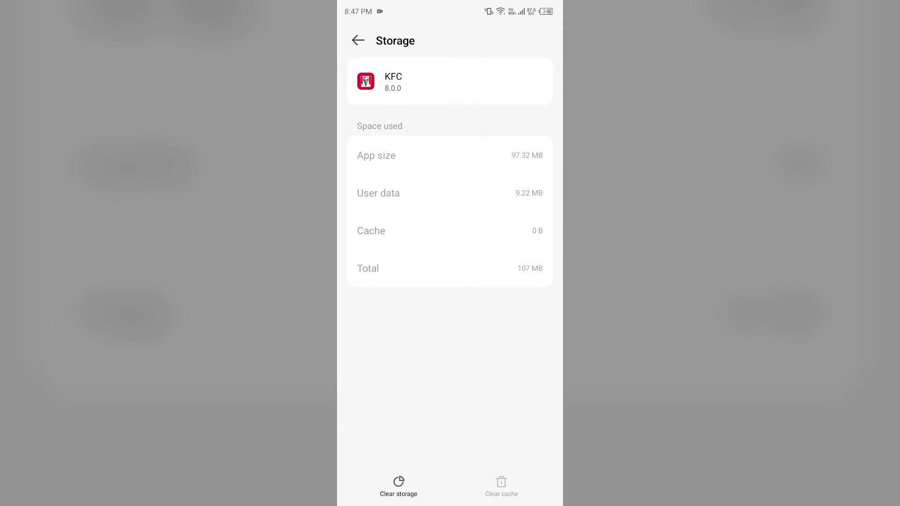
drag(450, 504, 450, 328)
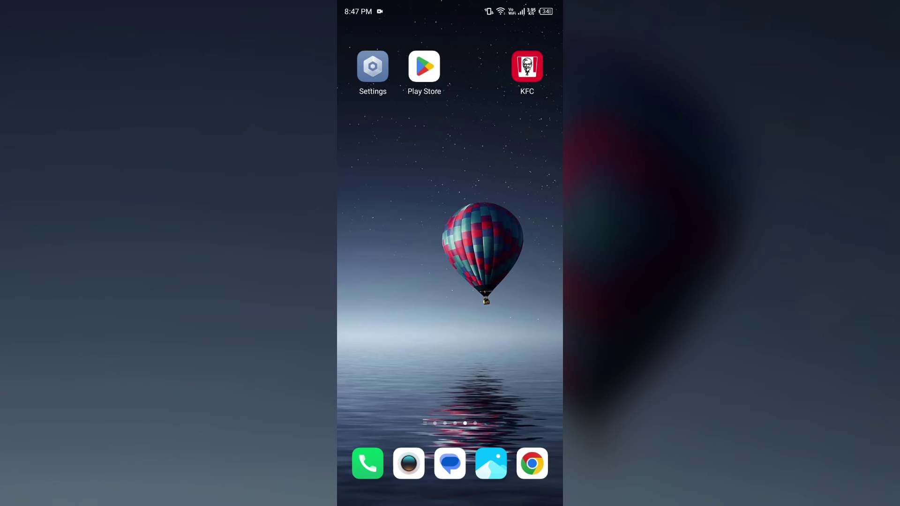
click(425, 66)
click(424, 39)
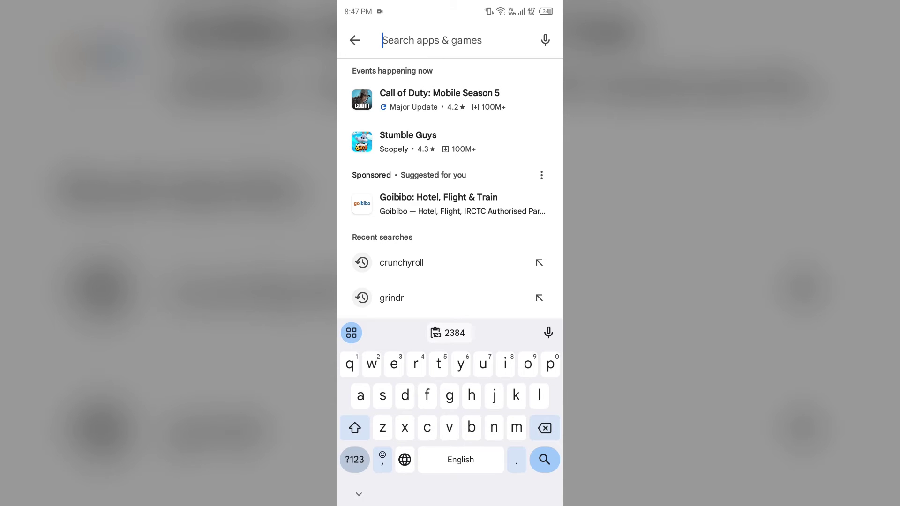
text(k)
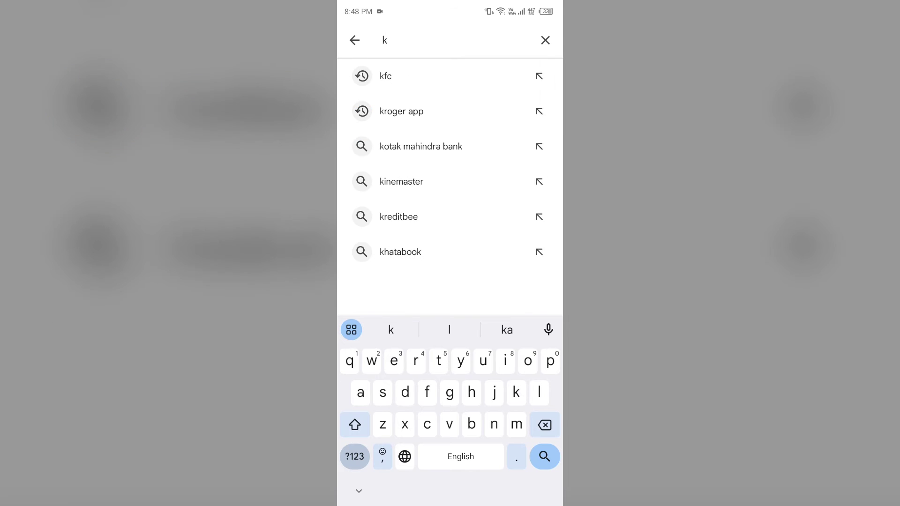
click(416, 72)
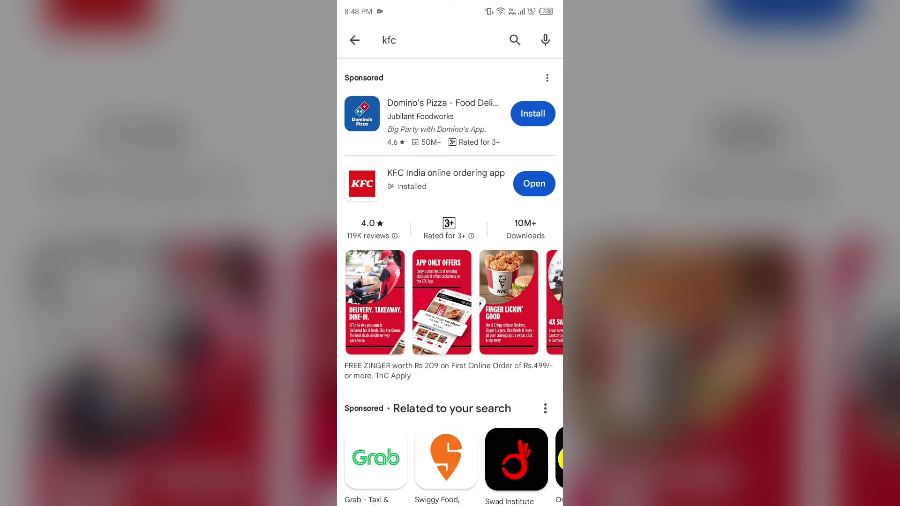
click(411, 195)
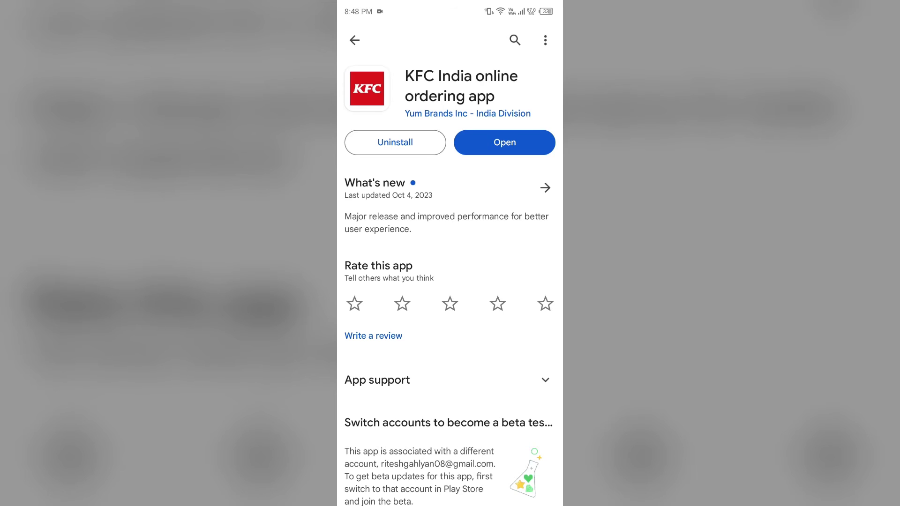
click(545, 304)
drag(450, 501, 450, 357)
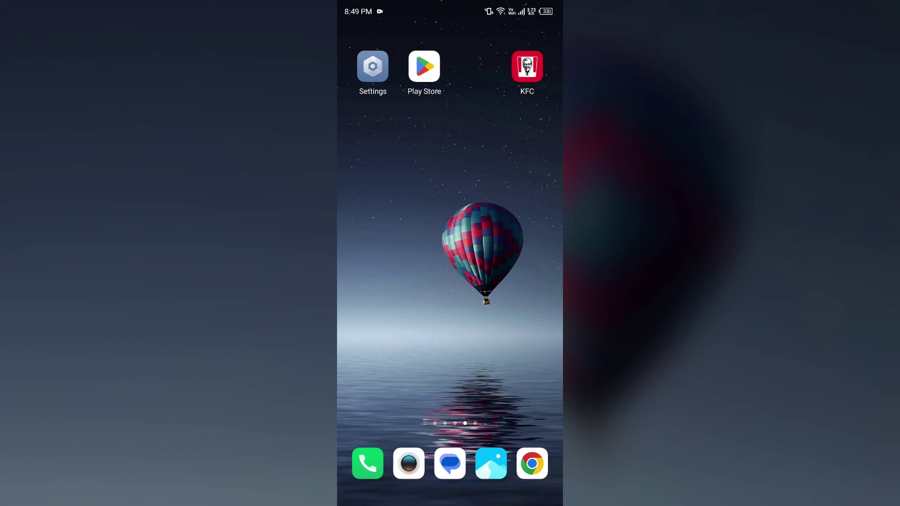
click(539, 297)
click(541, 325)
drag(524, 221, 365, 225)
click(424, 127)
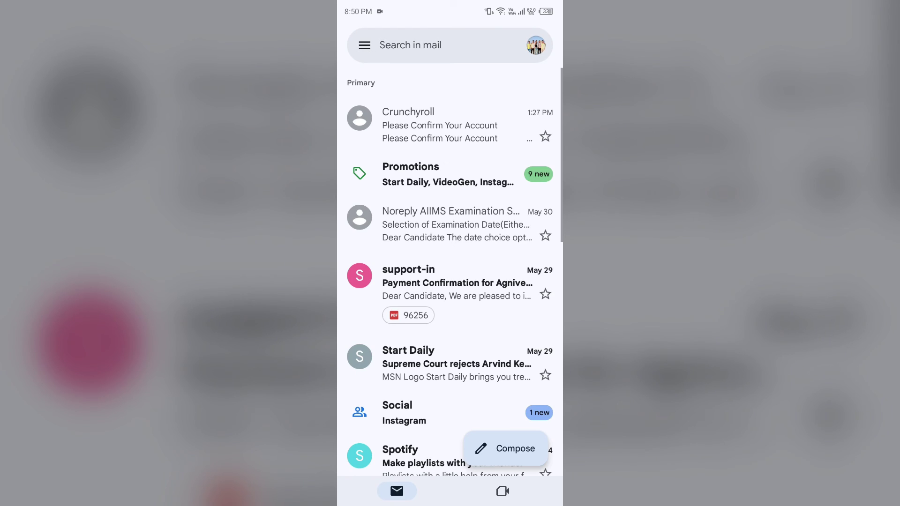
click(506, 449)
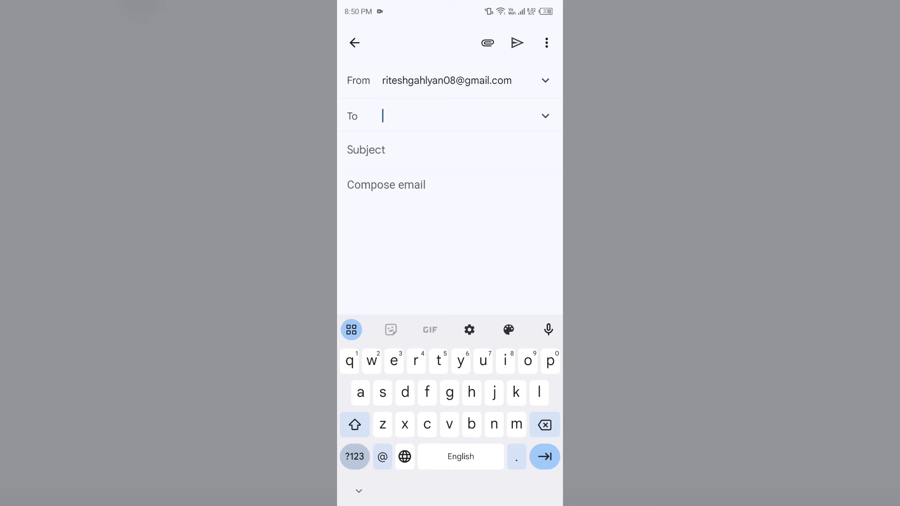
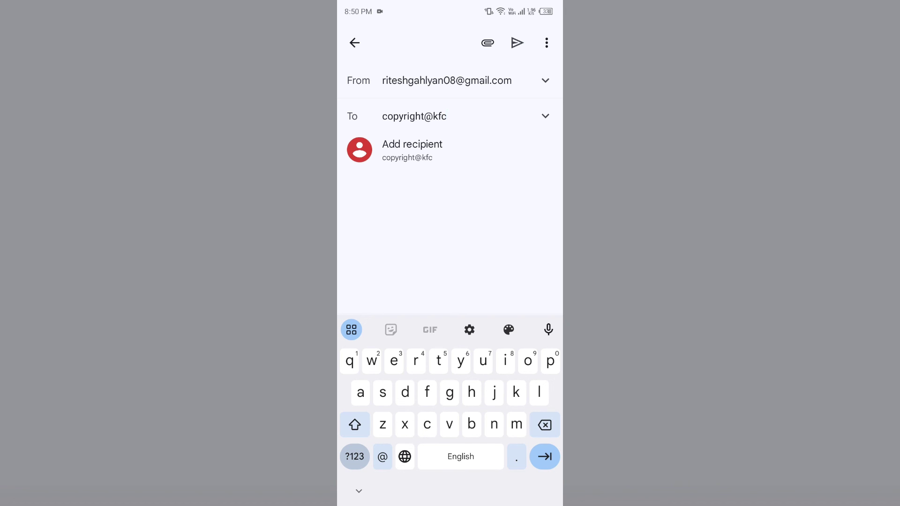
click(412, 150)
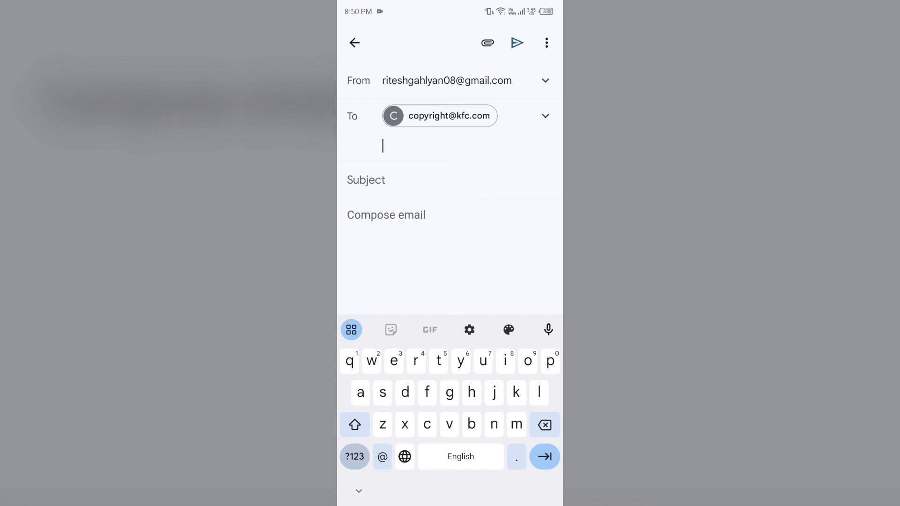